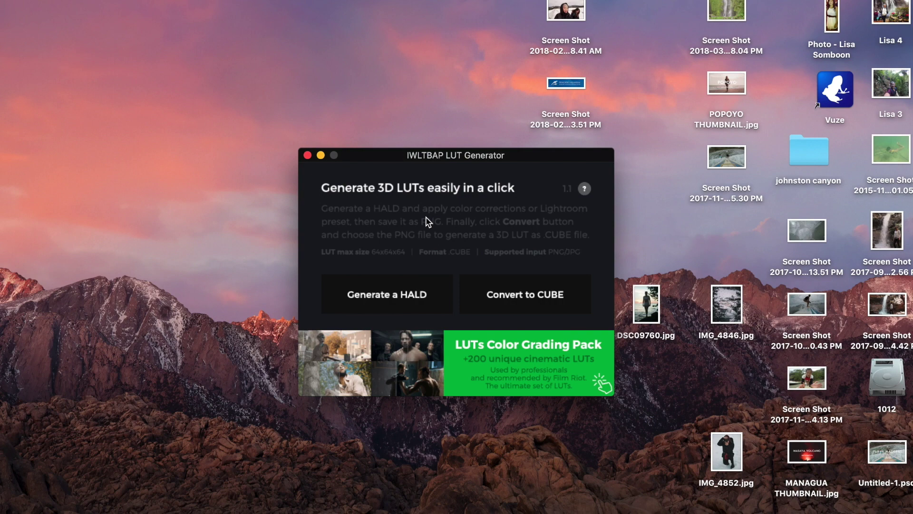
# Step: Bring Final Cut Pro forward to show the waterfall clip in the LUT Tutorial project
pyautogui.click(503, 512)
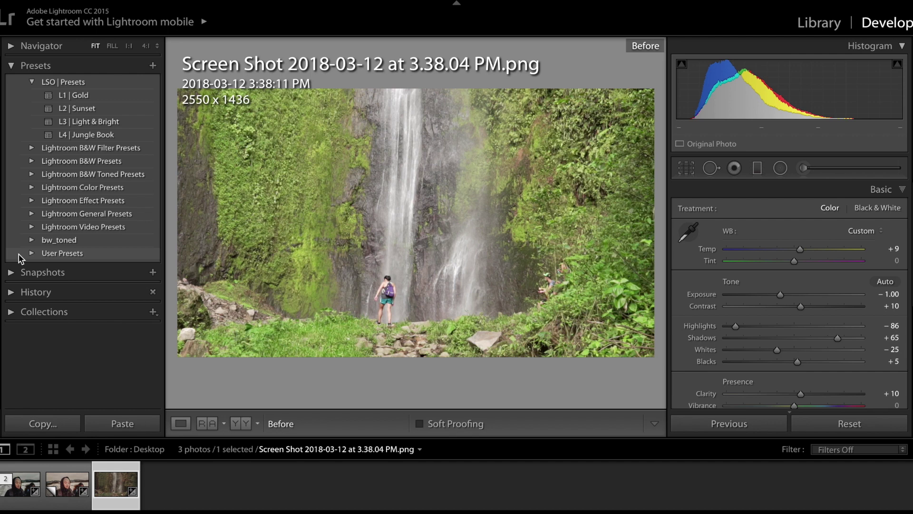
# Step: Apply the L4 | Jungle Book preset to the waterfall still and set Exposure to -0.65
pyautogui.click(108, 135)
pyautogui.moveTo(779, 295); pyautogui.dragTo(785, 295)
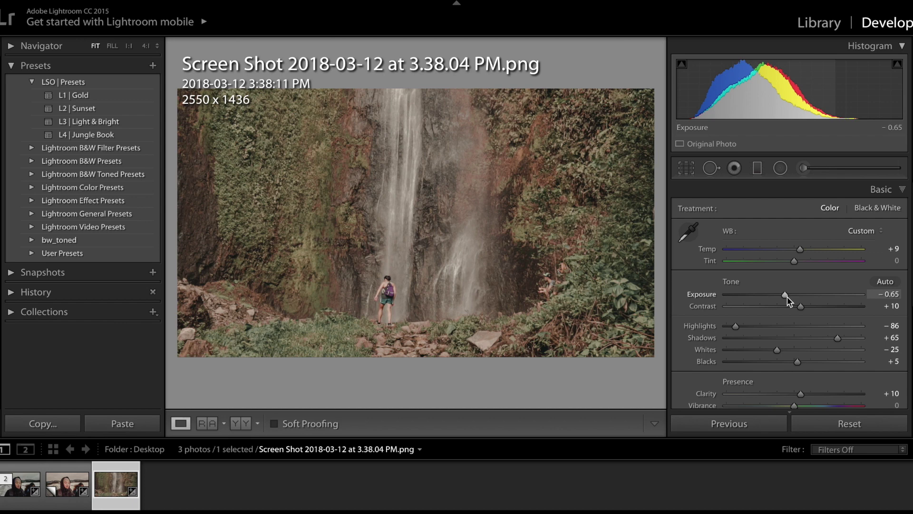
pyautogui.rightClick(395, 278)
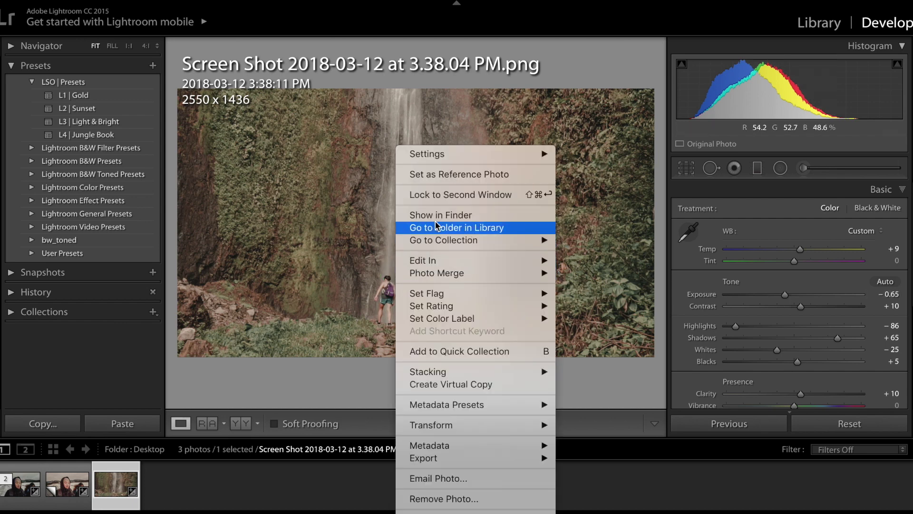
# Step: Copy the photo's develop settings with Clarity and Effects left unchecked
pyautogui.moveTo(445, 159)
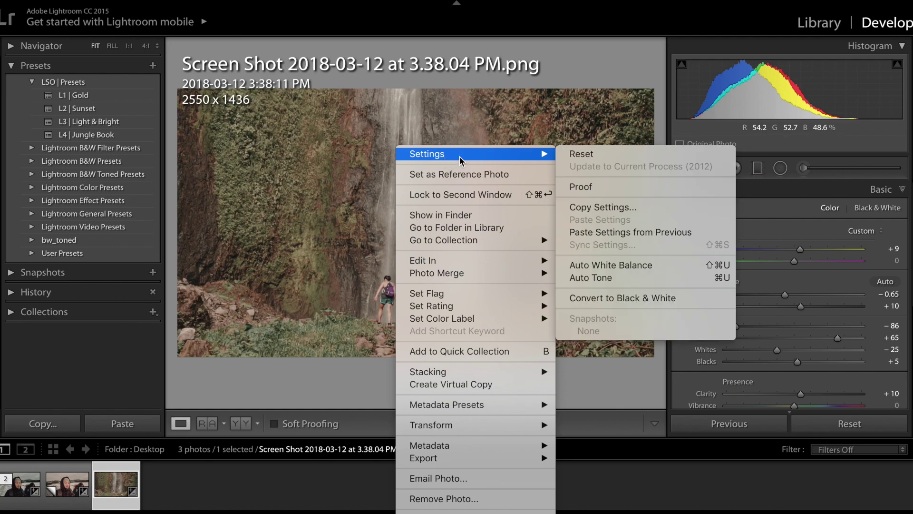
pyautogui.click(589, 214)
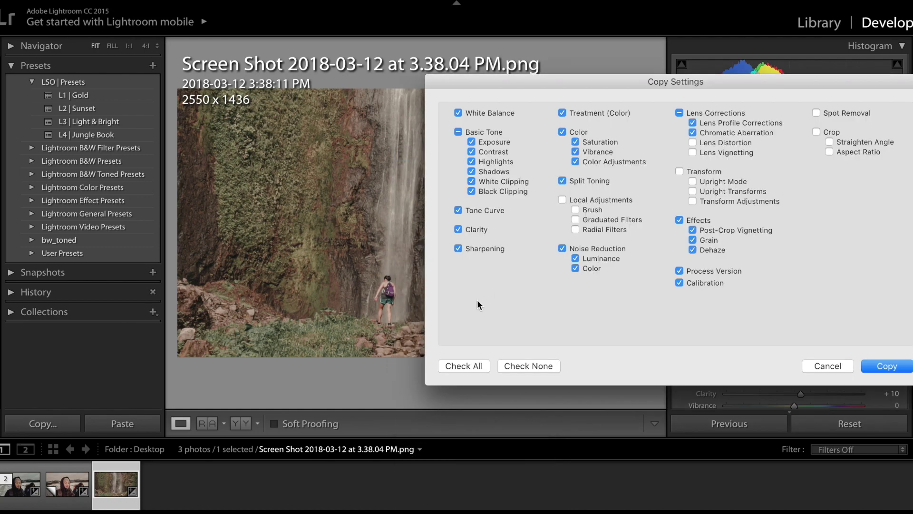
pyautogui.click(458, 230)
pyautogui.click(680, 220)
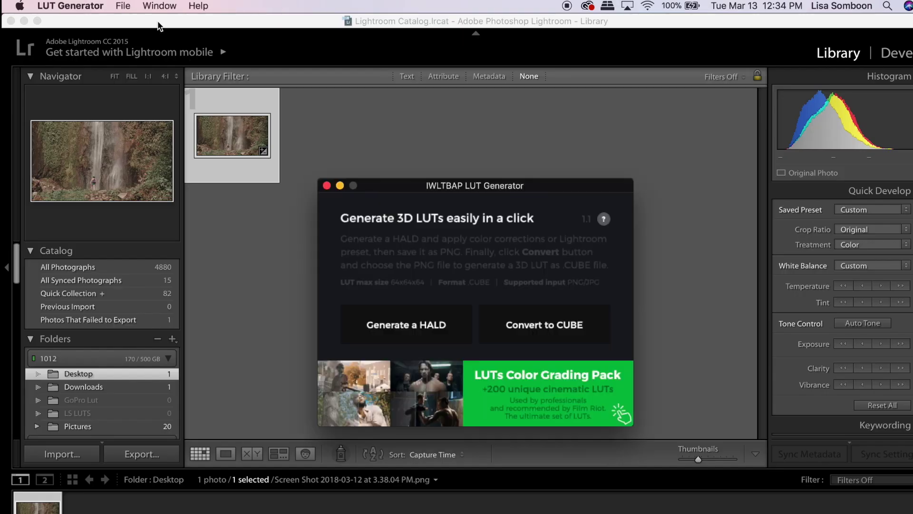
# Step: Set LUT Generator's preferred LUT size to 3D LUT 64 (.cube)
pyautogui.click(80, 7)
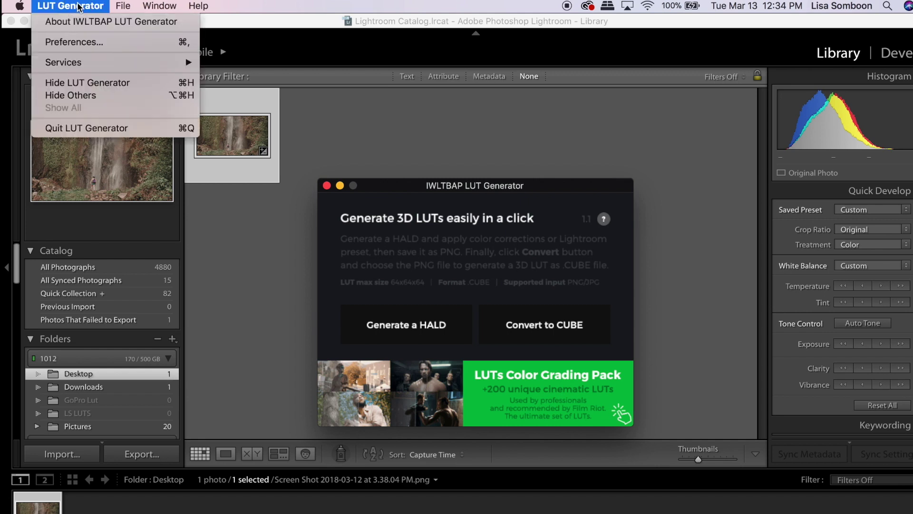
pyautogui.click(82, 43)
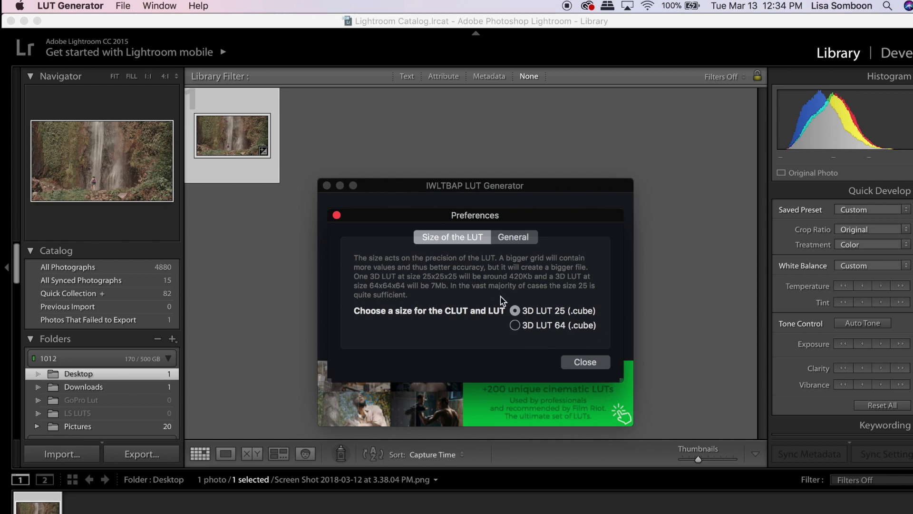
pyautogui.click(515, 325)
pyautogui.click(584, 362)
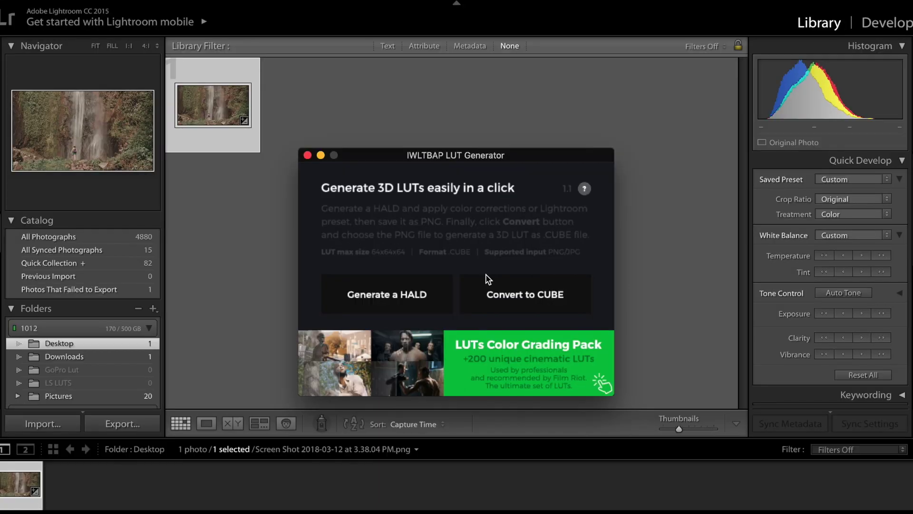
# Step: Generate a neutral HALD image into Movies > LUTS > LS LUTS, then return to Lightroom's grid
pyautogui.click(400, 299)
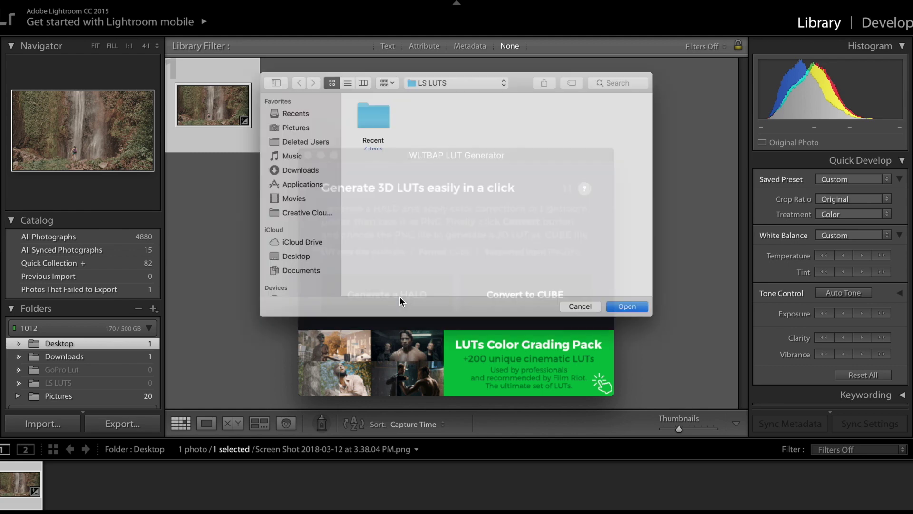
pyautogui.scroll(-5, 280, 209)
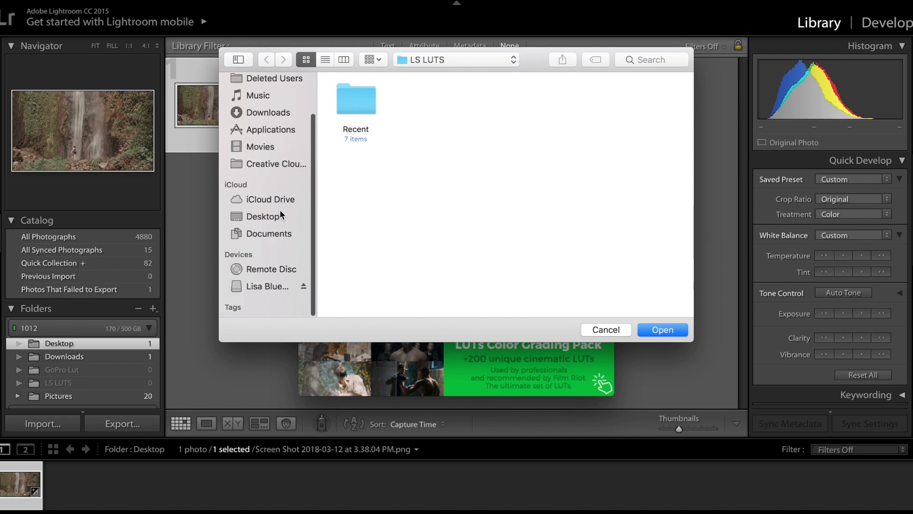
pyautogui.scroll(5, 280, 215)
pyautogui.click(259, 194)
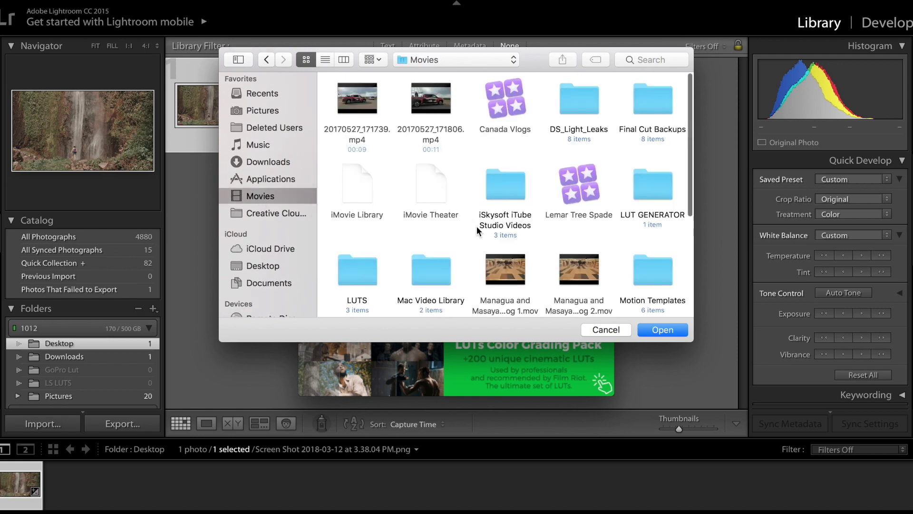
pyautogui.scroll(-5, 477, 226)
pyautogui.doubleClick(363, 104)
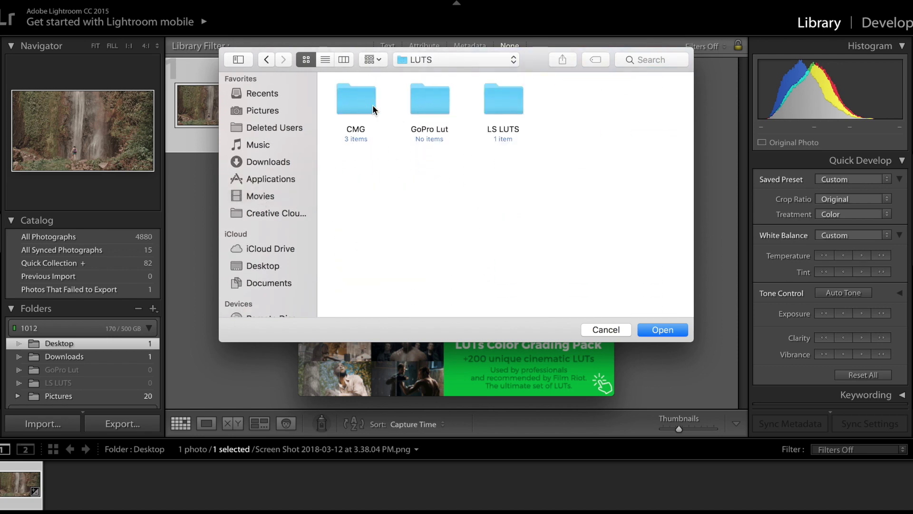
pyautogui.click(509, 105)
pyautogui.doubleClick(509, 102)
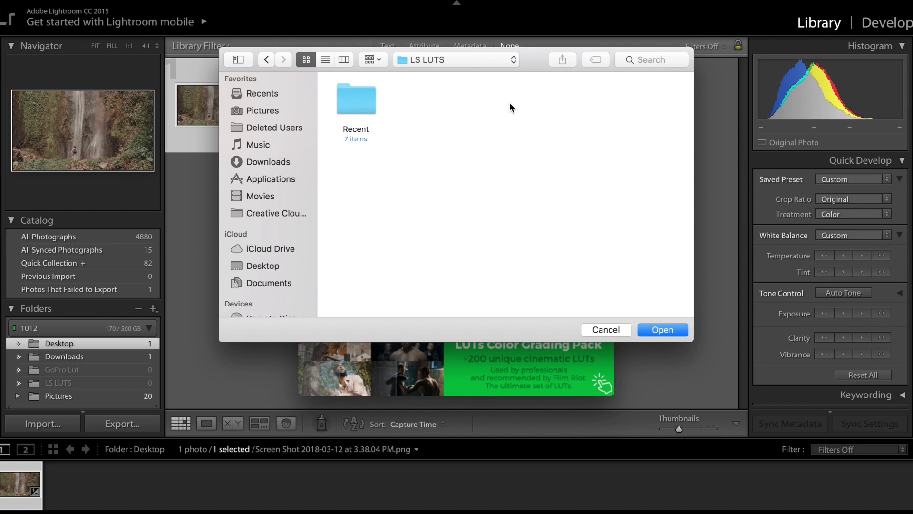
pyautogui.click(656, 329)
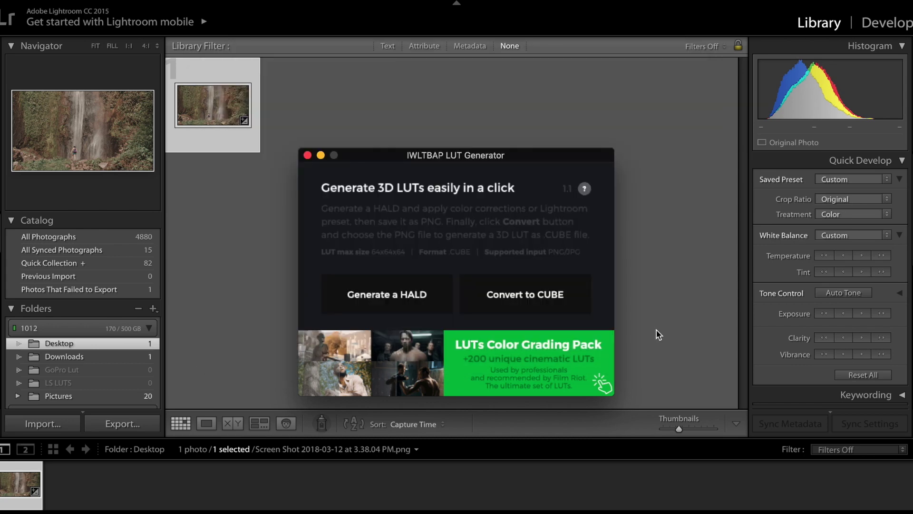
pyautogui.click(249, 228)
pyautogui.click(333, 226)
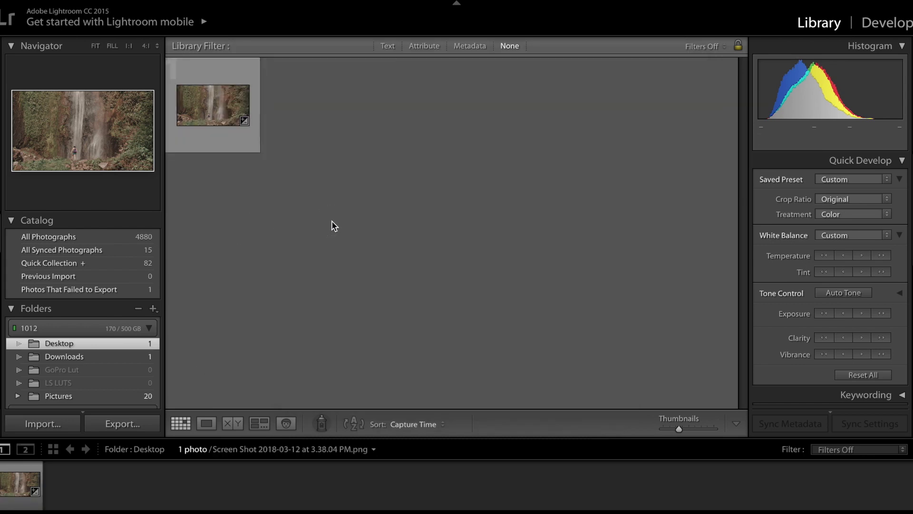
# Step: Import Neutral-125.png from the LS LUTS folder into the Lightroom catalog
pyautogui.click(66, 428)
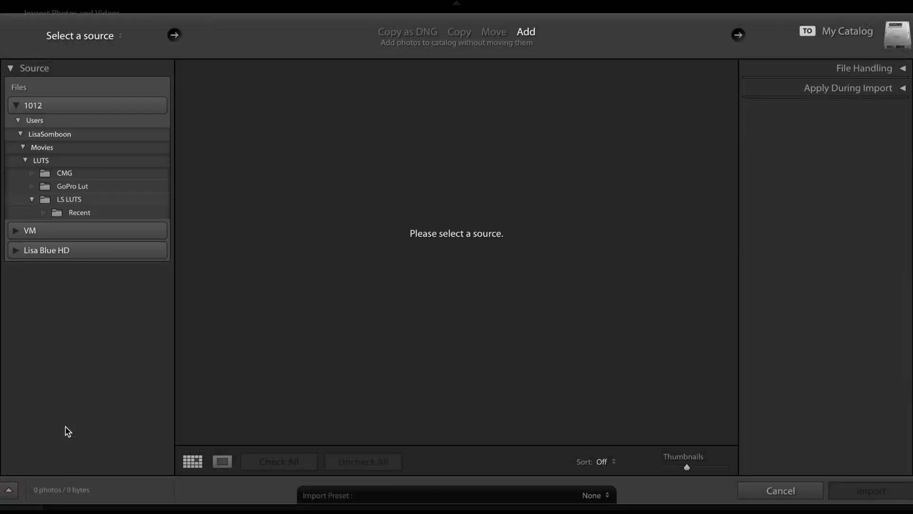
pyautogui.click(69, 201)
pyautogui.click(235, 146)
pyautogui.click(890, 495)
# Step: In Develop, paste the copied waterfall grade onto the Neutral-125.png HALD image
pyautogui.press('d')
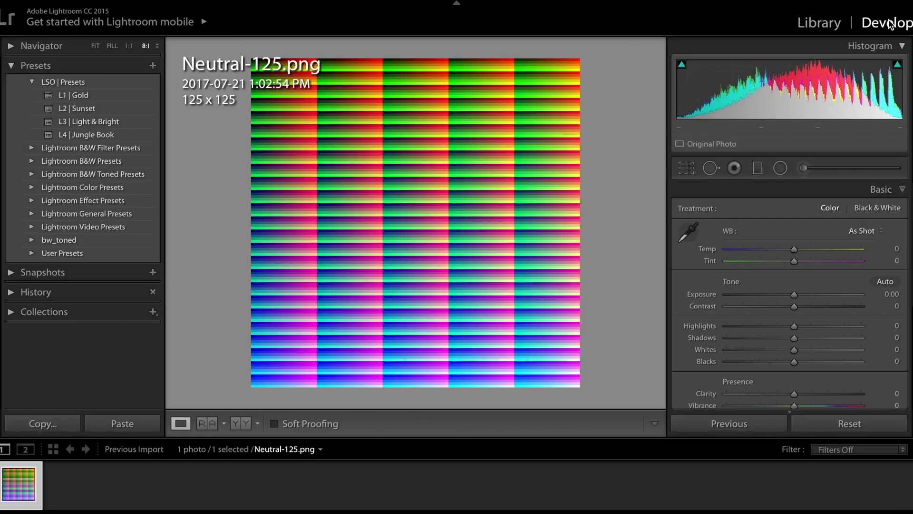
pyautogui.rightClick(385, 229)
pyautogui.moveTo(416, 162)
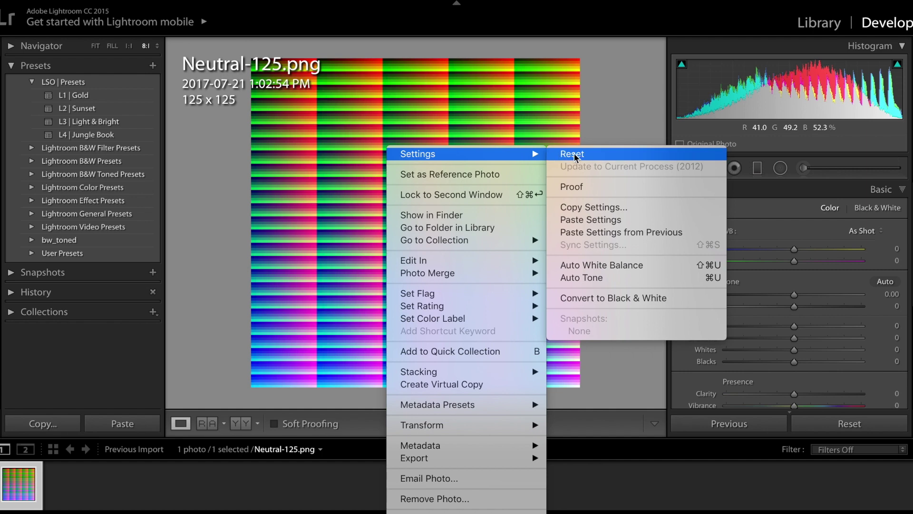
pyautogui.click(590, 219)
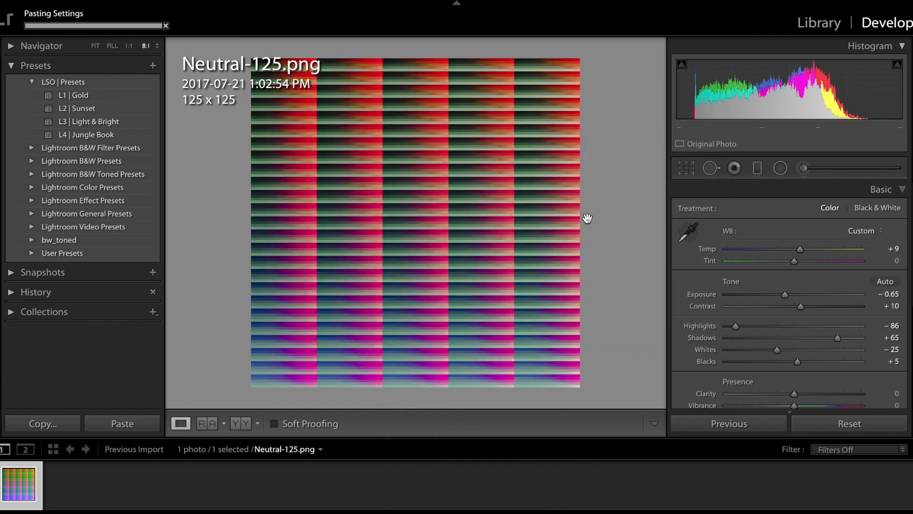
pyautogui.rightClick(351, 286)
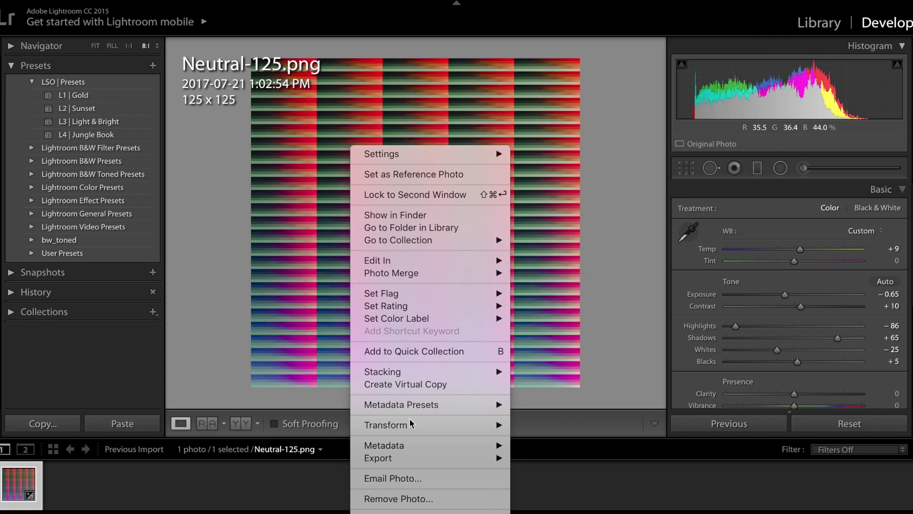
# Step: Set export options to JPEG quality 100, sRGB colour space and 72 ppi resolution
pyautogui.moveTo(471, 456)
pyautogui.click(545, 425)
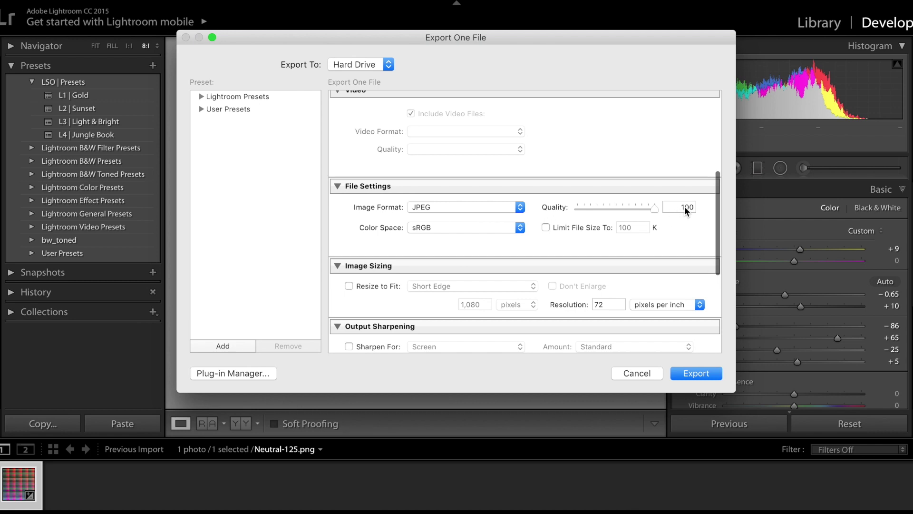
pyautogui.click(677, 208)
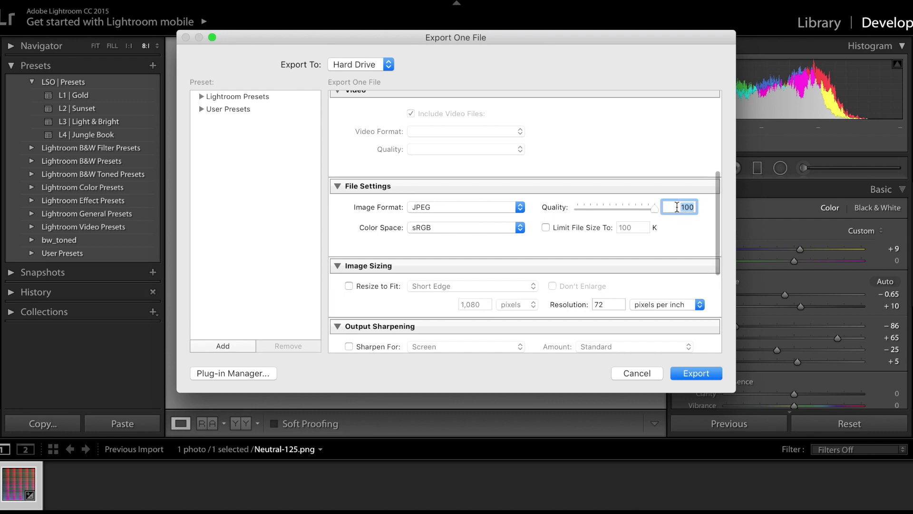
pyautogui.click(466, 227)
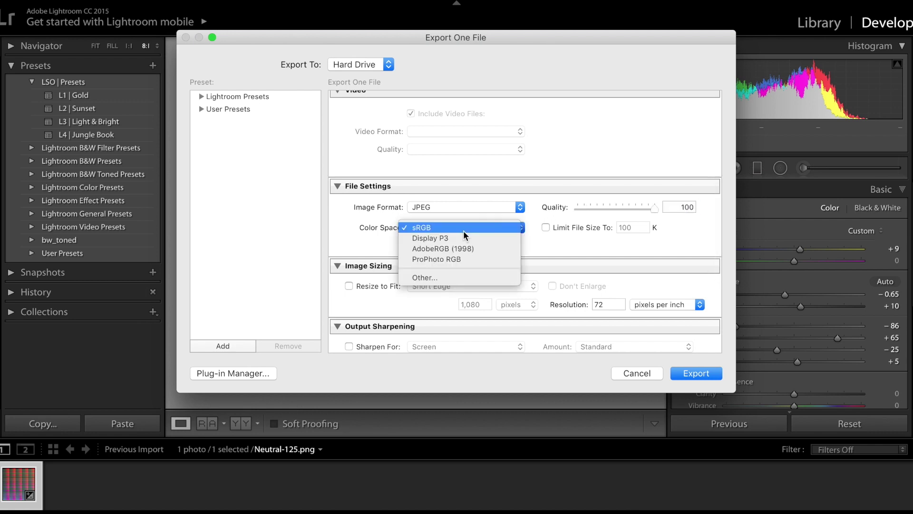
pyautogui.click(418, 231)
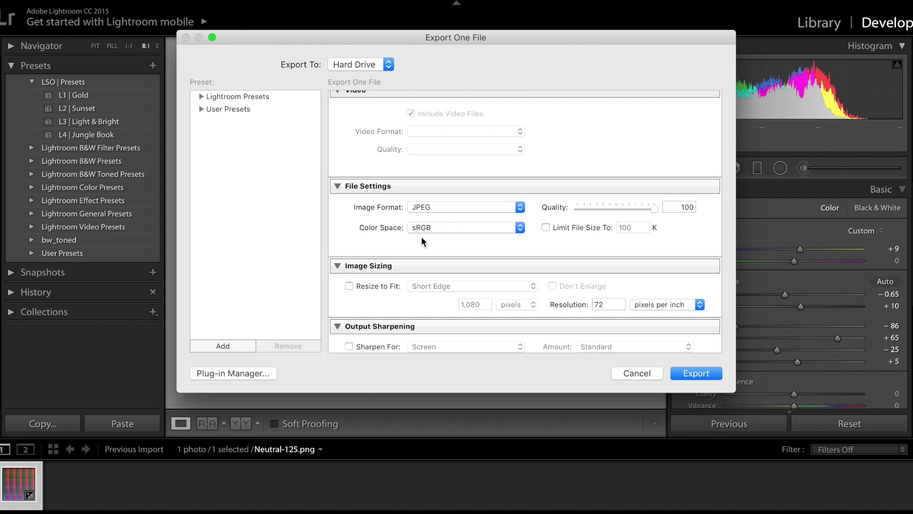
pyautogui.scroll(-3, 510, 247)
pyautogui.click(600, 249)
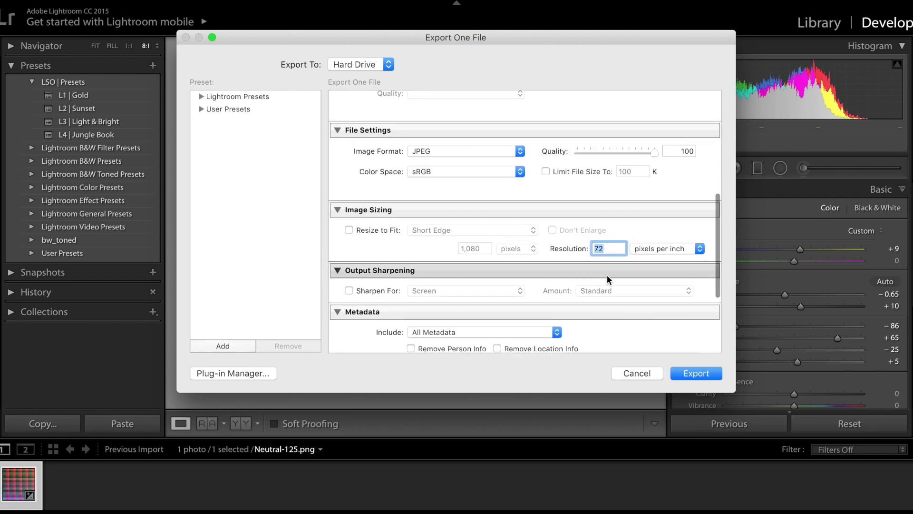
pyautogui.write('72')
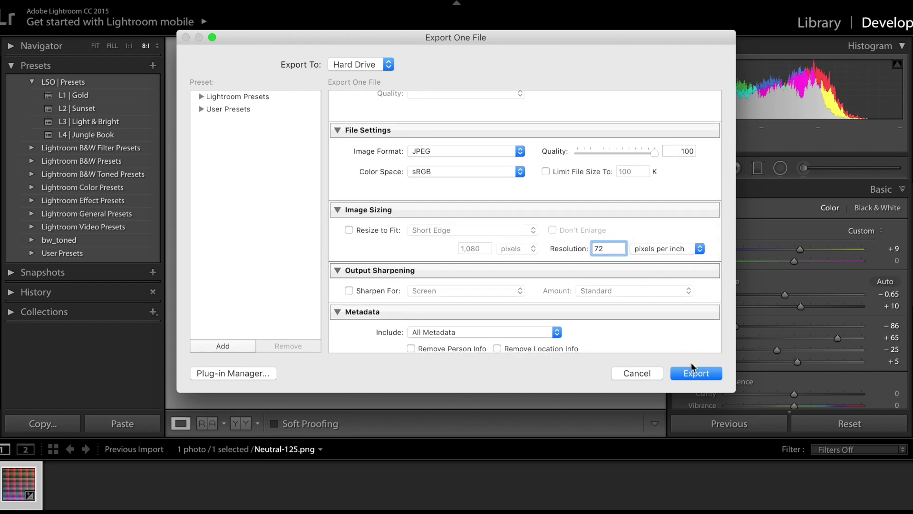
# Step: Export the graded HALD image into the LS LUTS folder
pyautogui.click(695, 373)
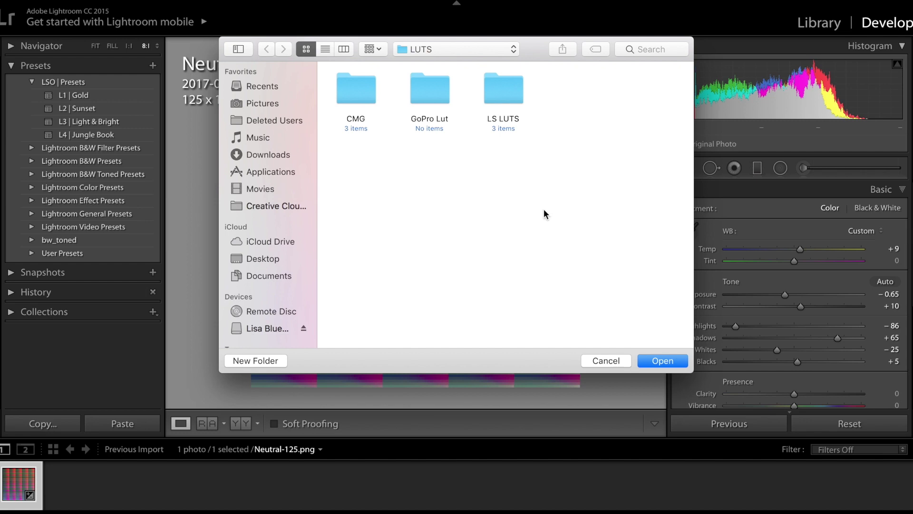
pyautogui.click(505, 85)
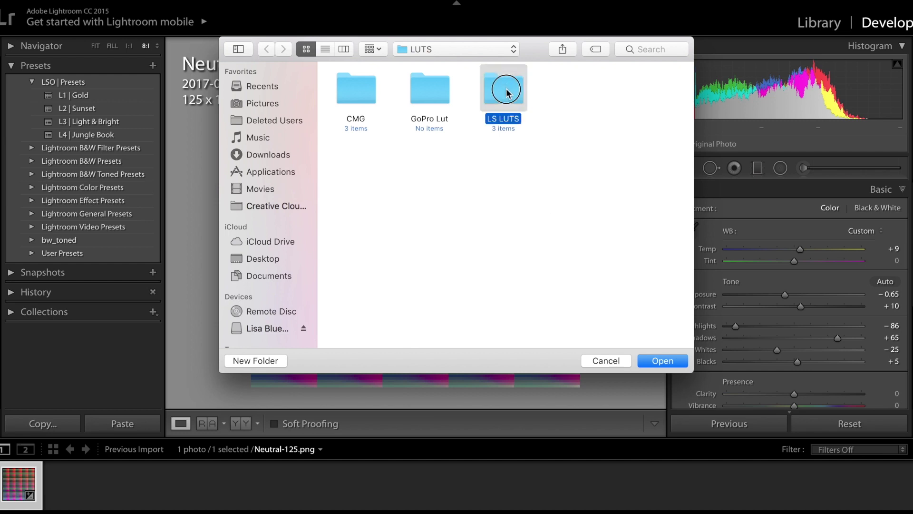
pyautogui.click(666, 360)
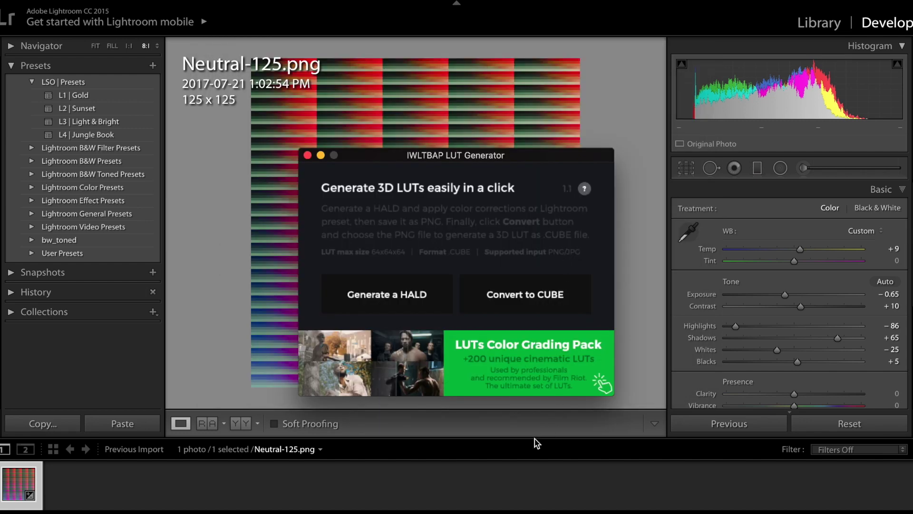
# Step: Convert Jungle Book-1.jpg into a .CUBE LUT and dismiss the success message
pyautogui.click(524, 304)
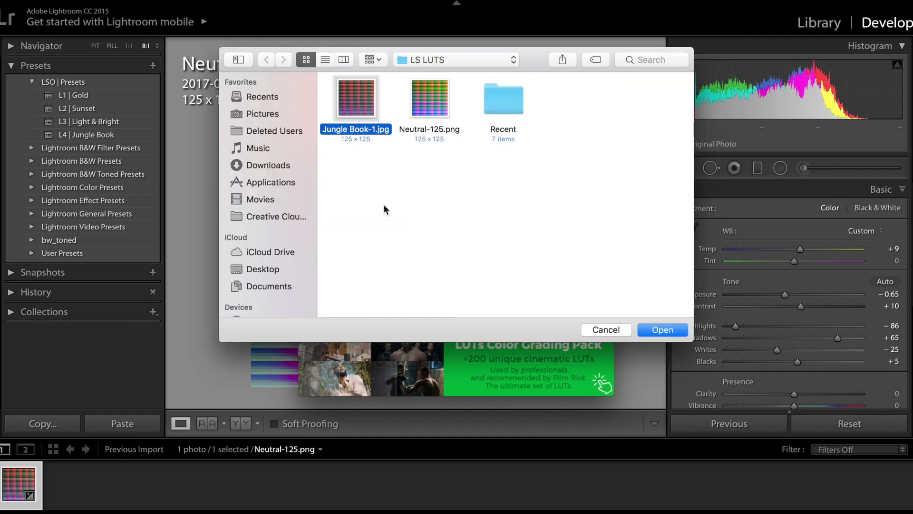
pyautogui.click(658, 330)
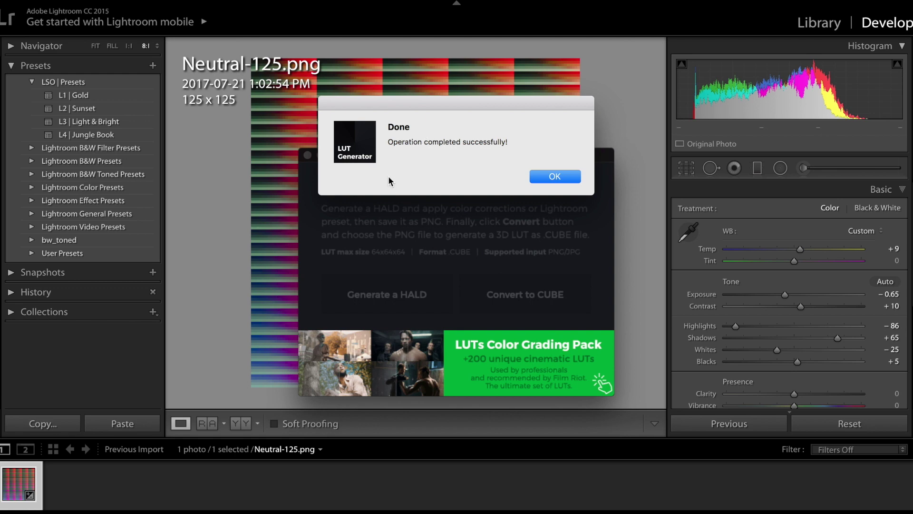
pyautogui.click(552, 177)
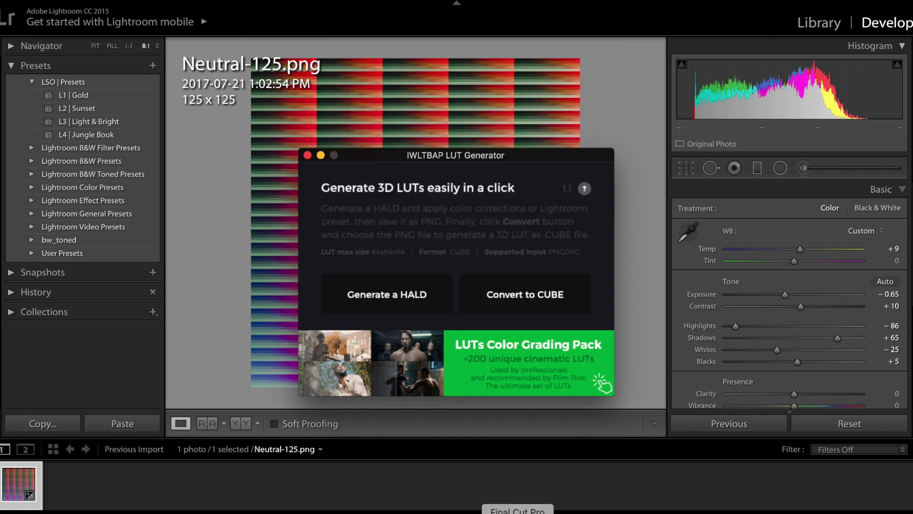
# Step: In Final Cut Pro, place an Adjustment Layer above clip C0148, trimmed to end with it
pyautogui.rightClick(518, 512)
pyautogui.click(541, 495)
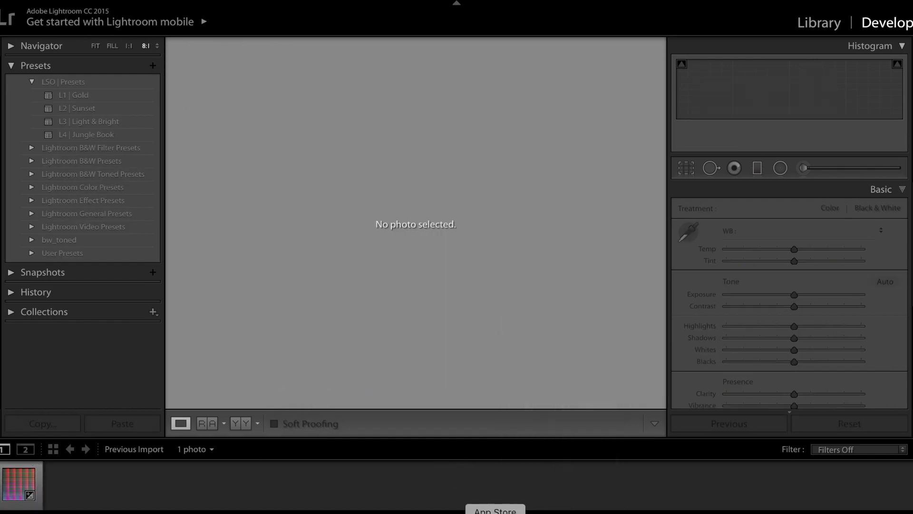
pyautogui.moveTo(99, 389); pyautogui.dragTo(1, 394)
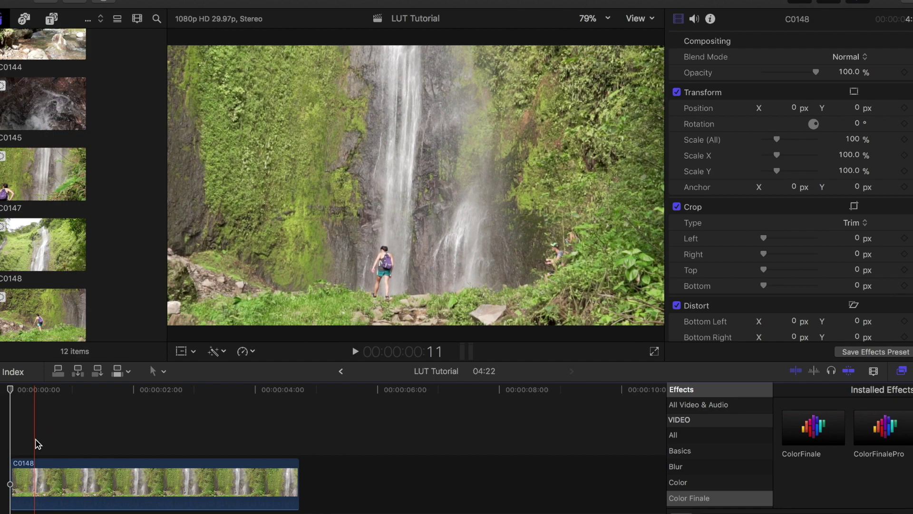
pyautogui.click(51, 19)
pyautogui.click(94, 153)
pyautogui.moveTo(95, 153); pyautogui.dragTo(12, 445)
pyautogui.moveTo(620, 446); pyautogui.dragTo(299, 447)
# Step: Apply the mLut by motionVFX effect to the adjustment layer
pyautogui.click(50, 447)
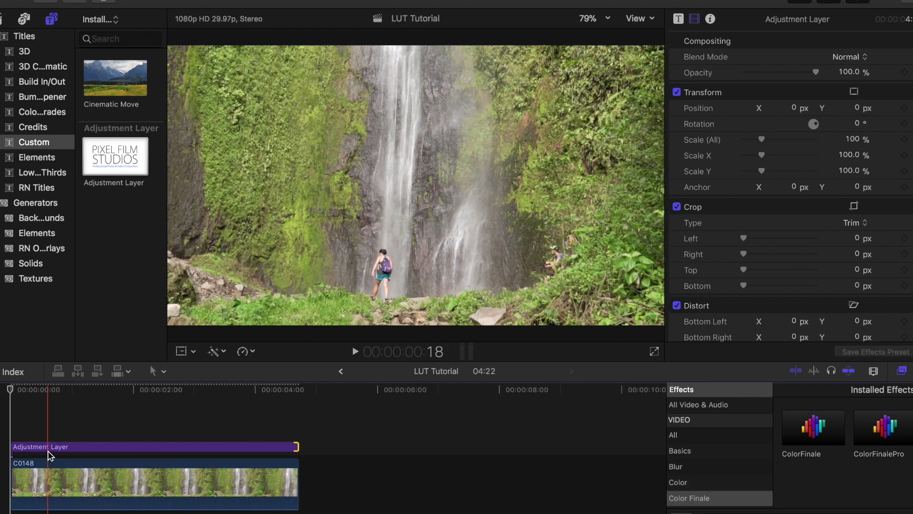
pyautogui.scroll(-5, 718, 452)
pyautogui.click(678, 463)
pyautogui.moveTo(826, 449); pyautogui.dragTo(132, 447)
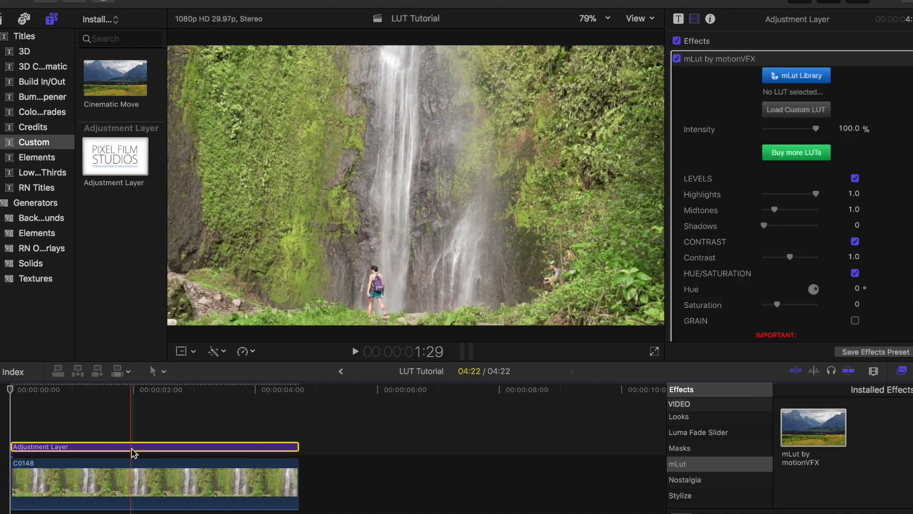
# Step: Load Jungle Book-1.cube from Movies > LUTS > LS LUTS as mLut's custom LUT
pyautogui.click(780, 114)
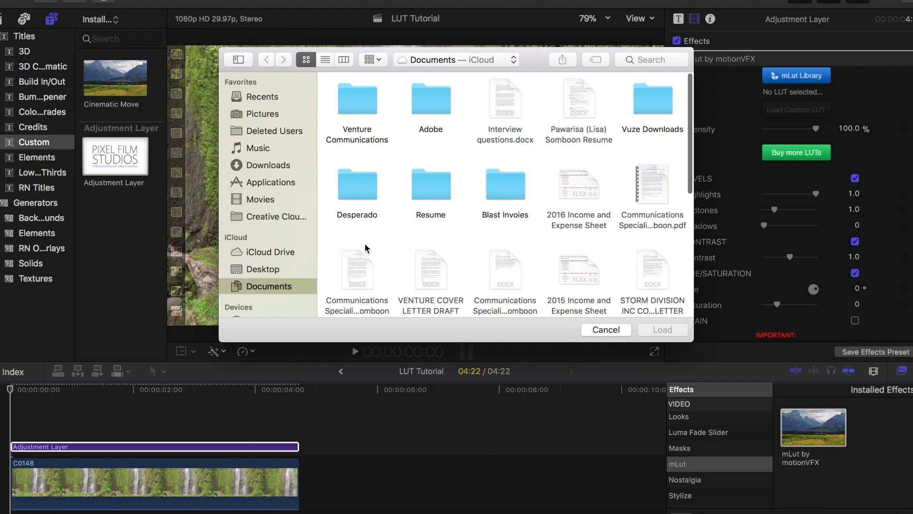
pyautogui.scroll(-2, 280, 247)
pyautogui.click(261, 150)
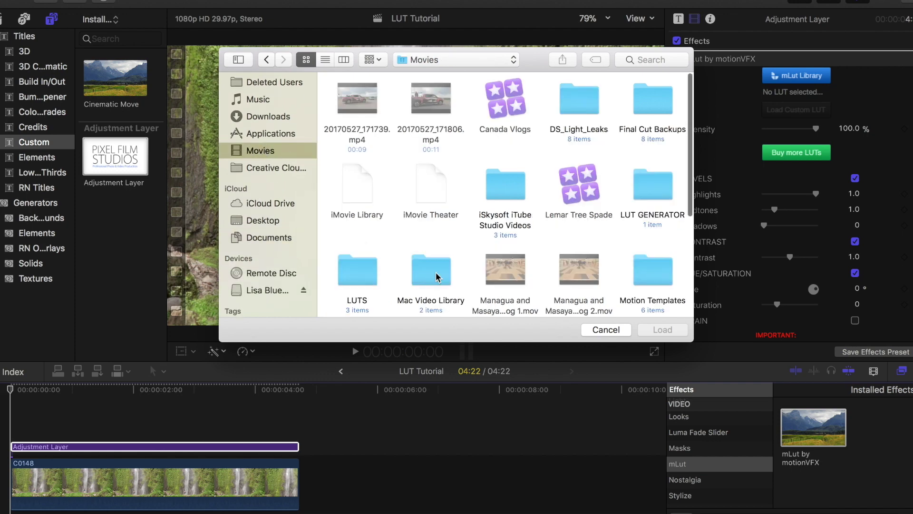
pyautogui.scroll(-2, 409, 268)
pyautogui.doubleClick(358, 193)
pyautogui.doubleClick(508, 100)
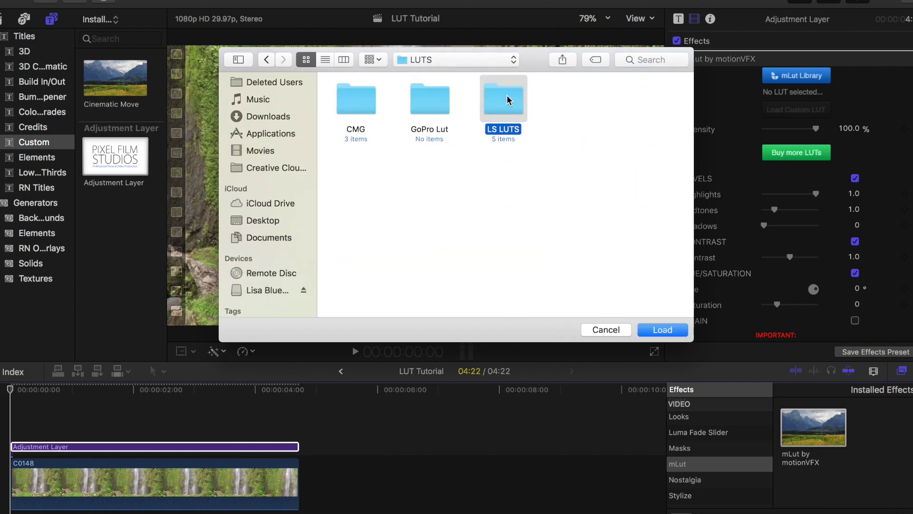
pyautogui.click(355, 139)
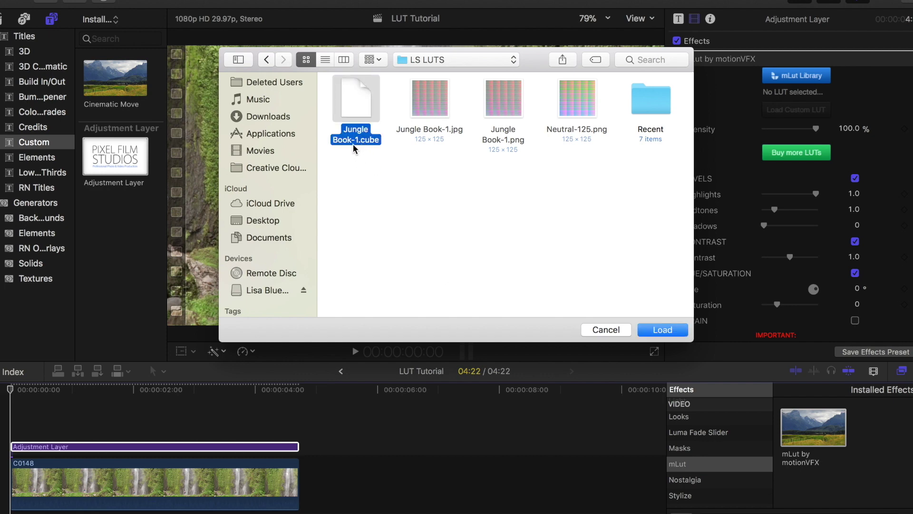
pyautogui.click(666, 330)
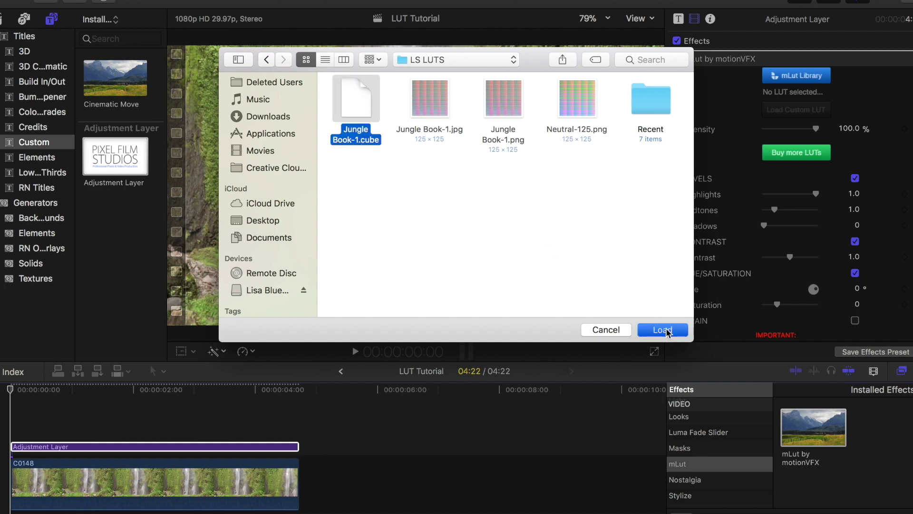
pyautogui.press('ctrl+super+1')
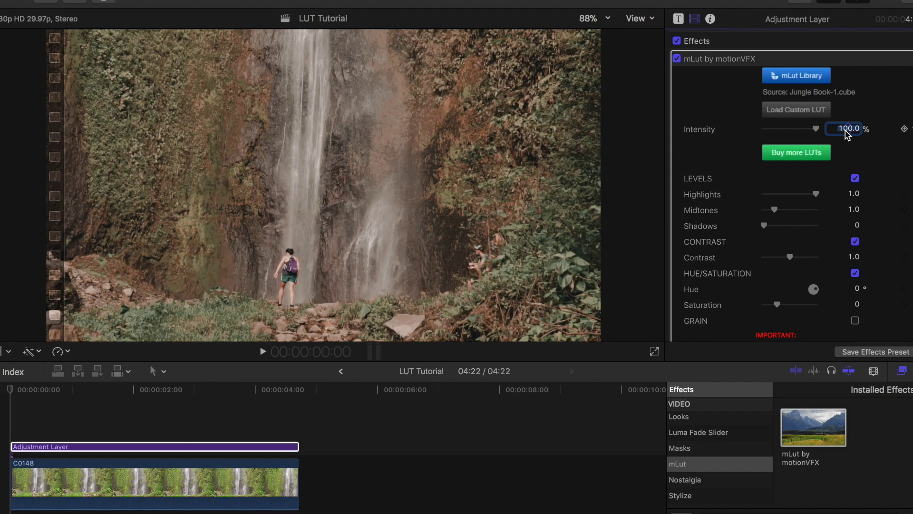
# Step: Set the mLut intensity of the Jungle Book LUT to 80%
pyautogui.write('80')
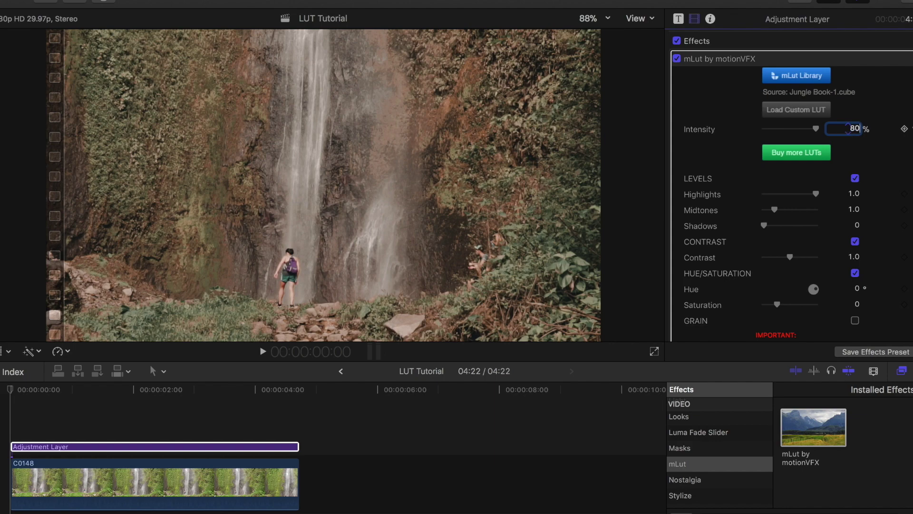